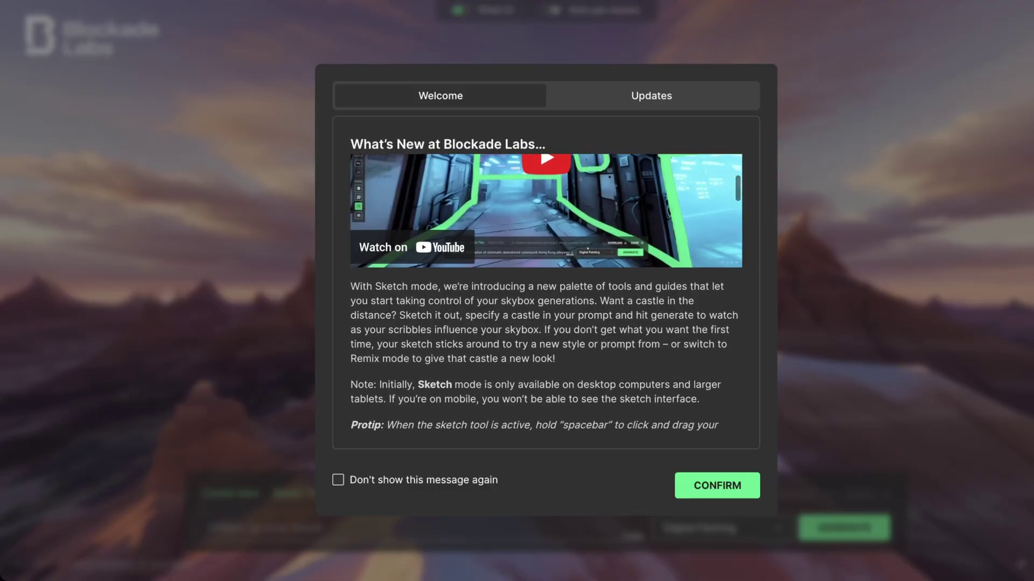
scroll(545, 296, "down", 20)
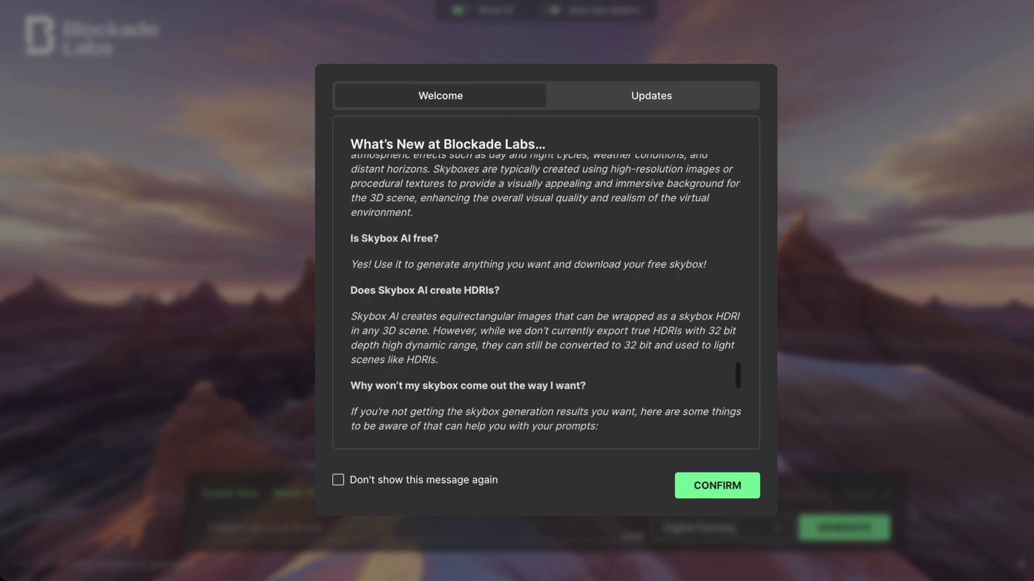
Scroll through the Welcome announcement and dismiss it.
scroll(546, 296, "up", 20)
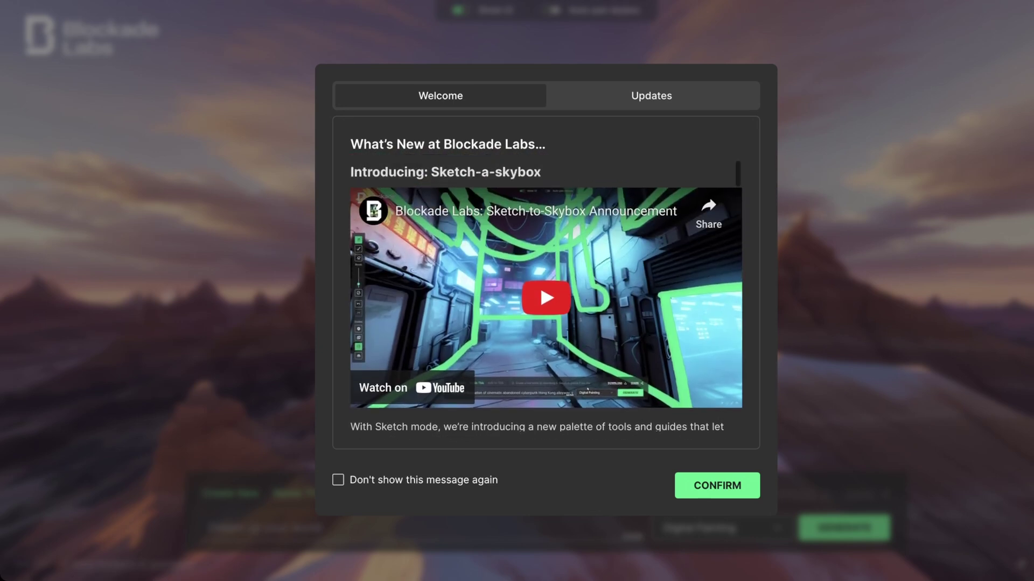
scroll(546, 296, "down", 4)
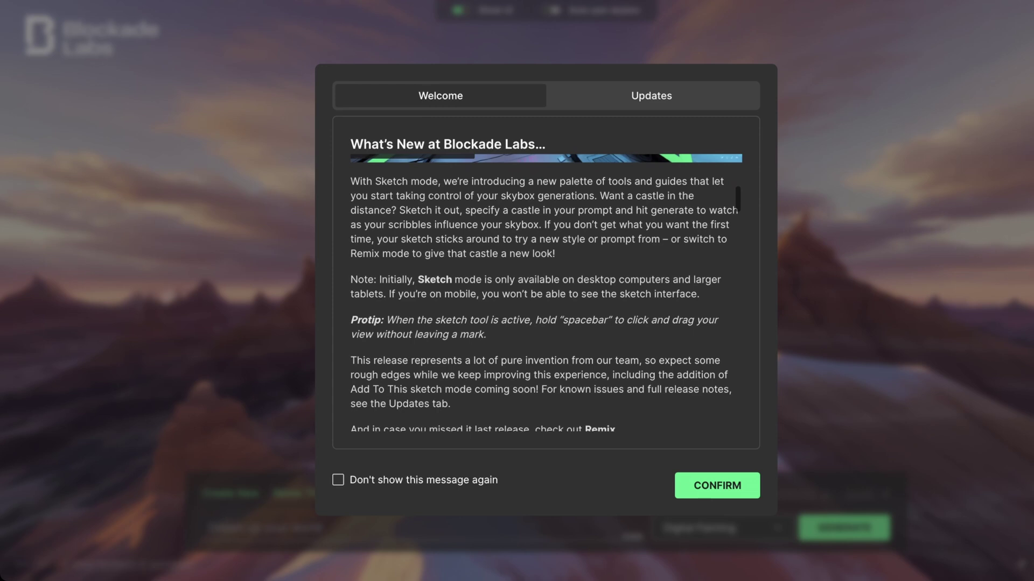
scroll(546, 296, "up", 6)
scroll(546, 296, "down", 10)
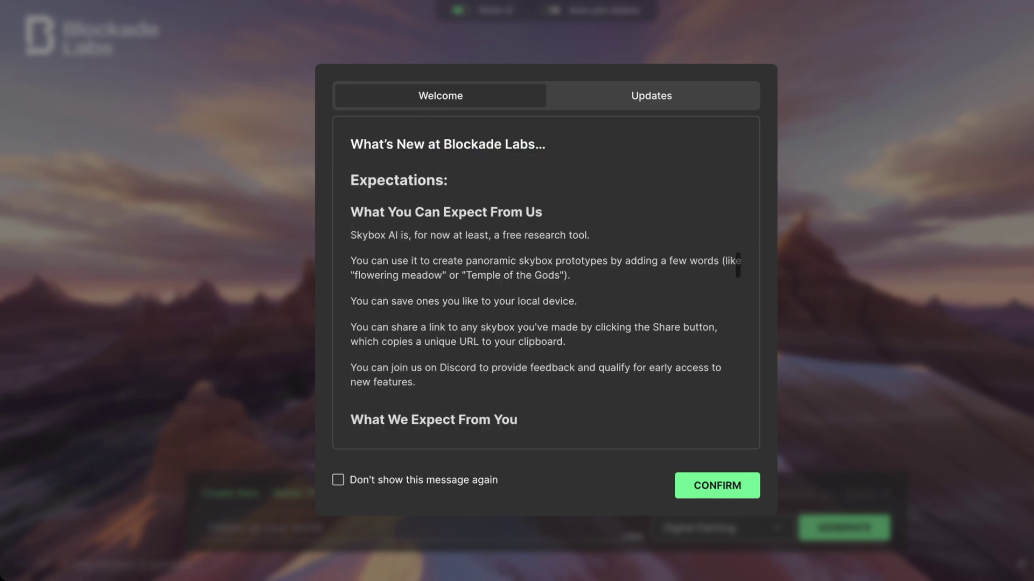
key("Return")
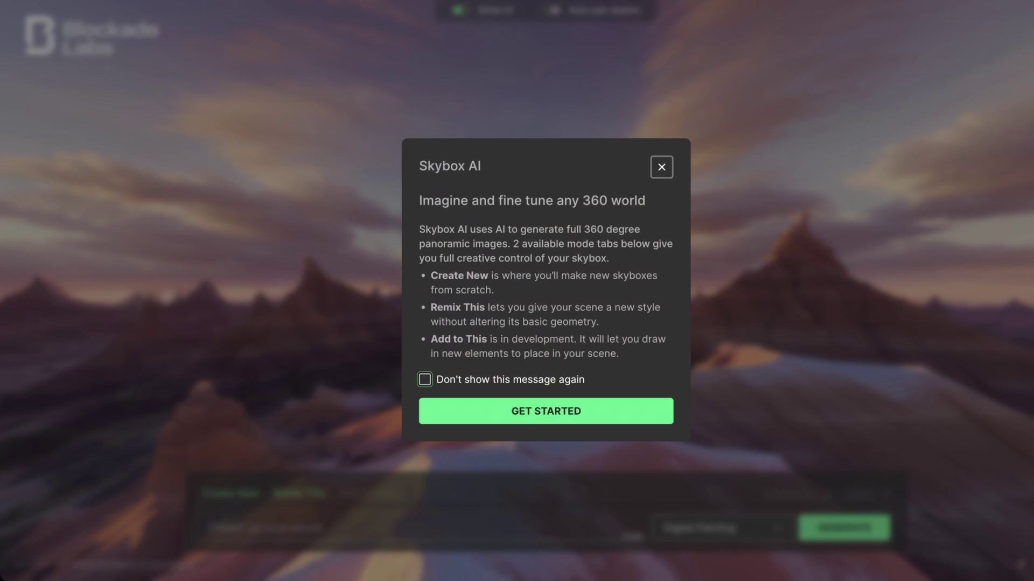
Close the Skybox AI intro, choose the SciFi style, and start a Create New sketch.
key("Return")
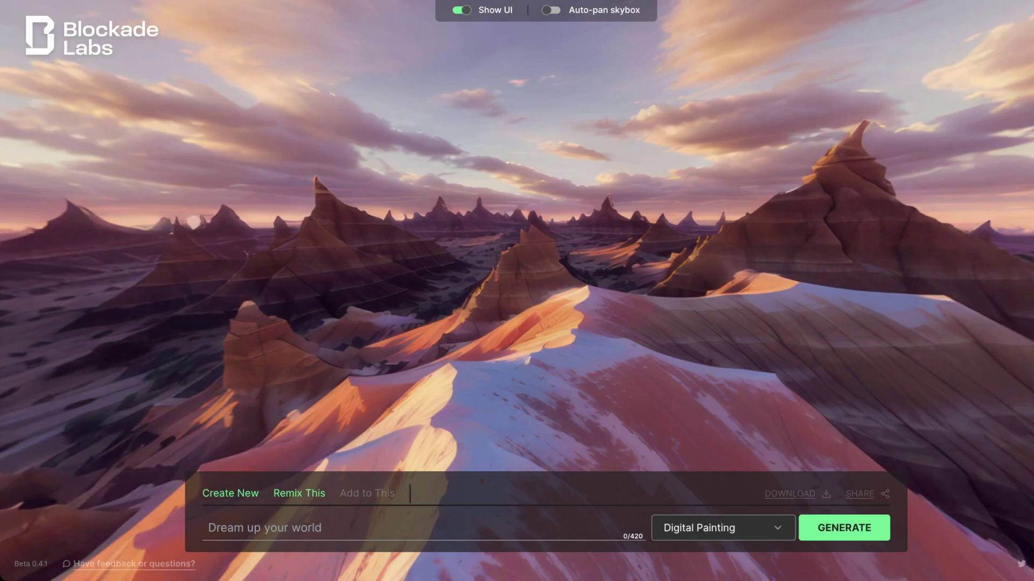
left_click(723, 527)
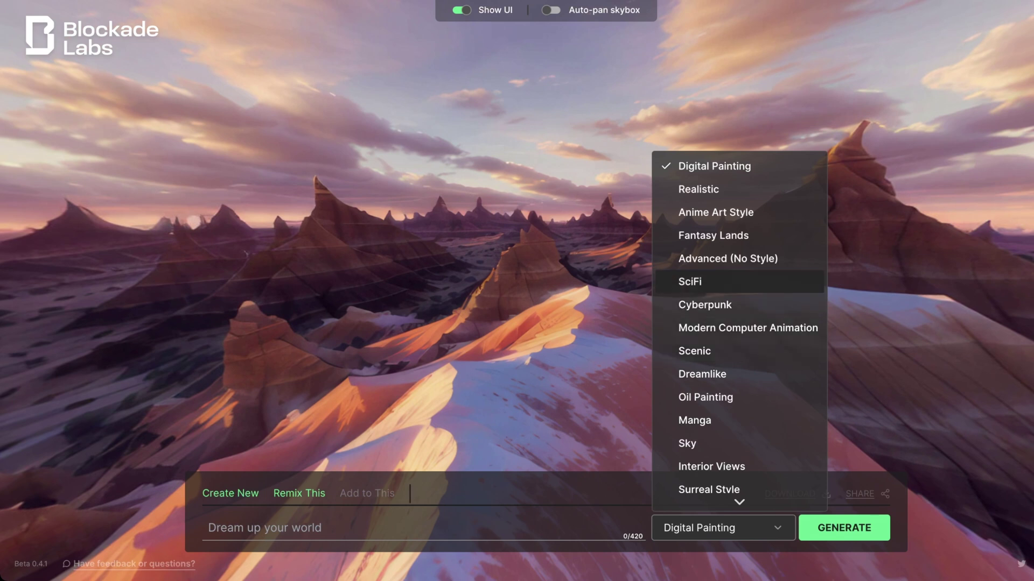
left_click(739, 282)
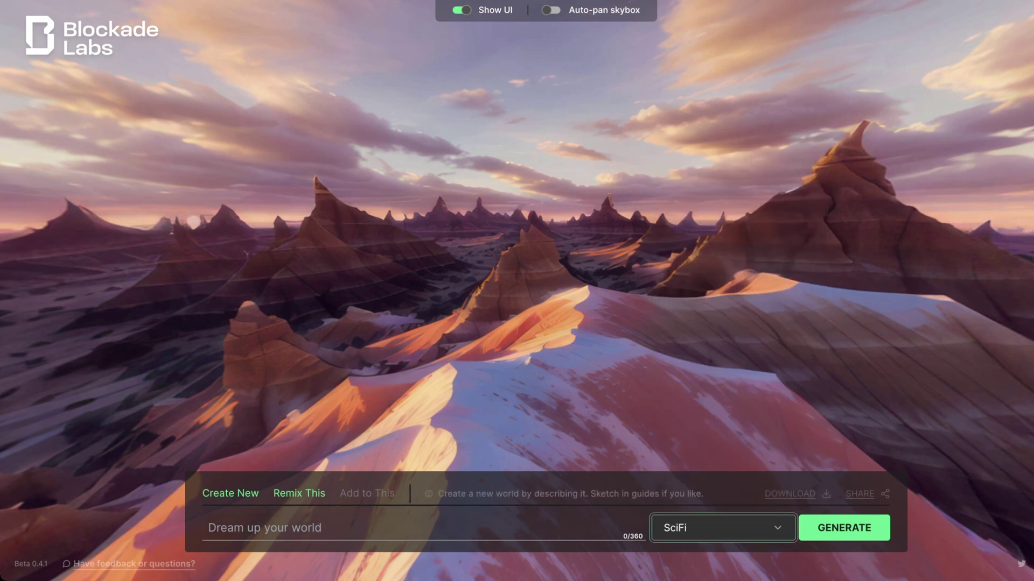
left_click(230, 493)
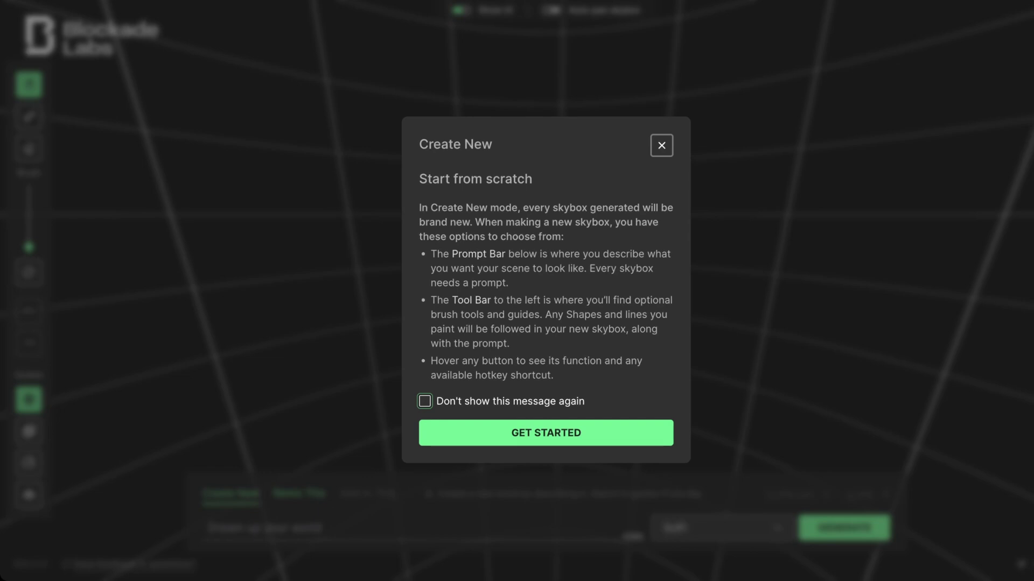
Dismiss the Create New 'Start from scratch' introduction.
key("Escape")
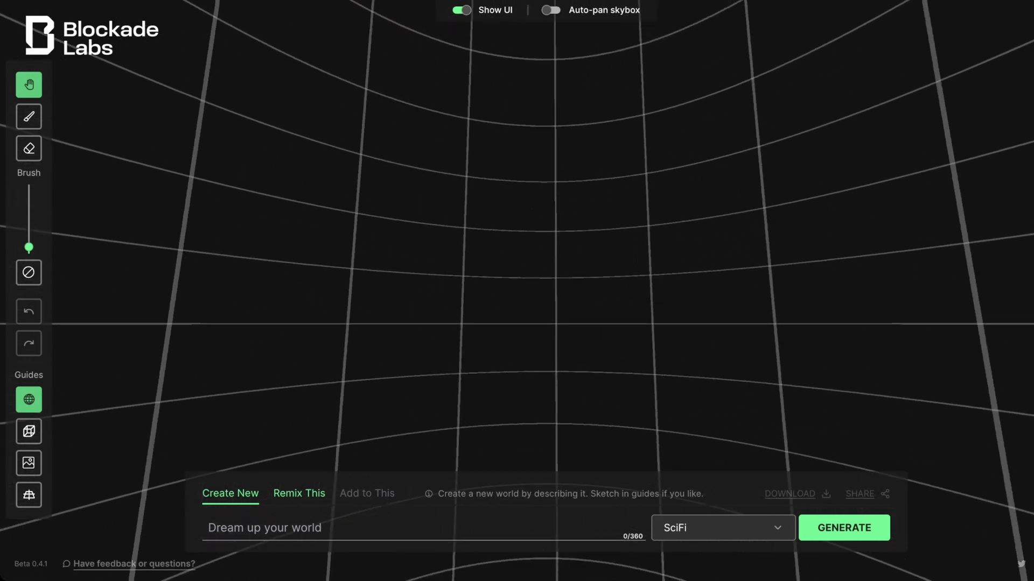
left_click(29, 116)
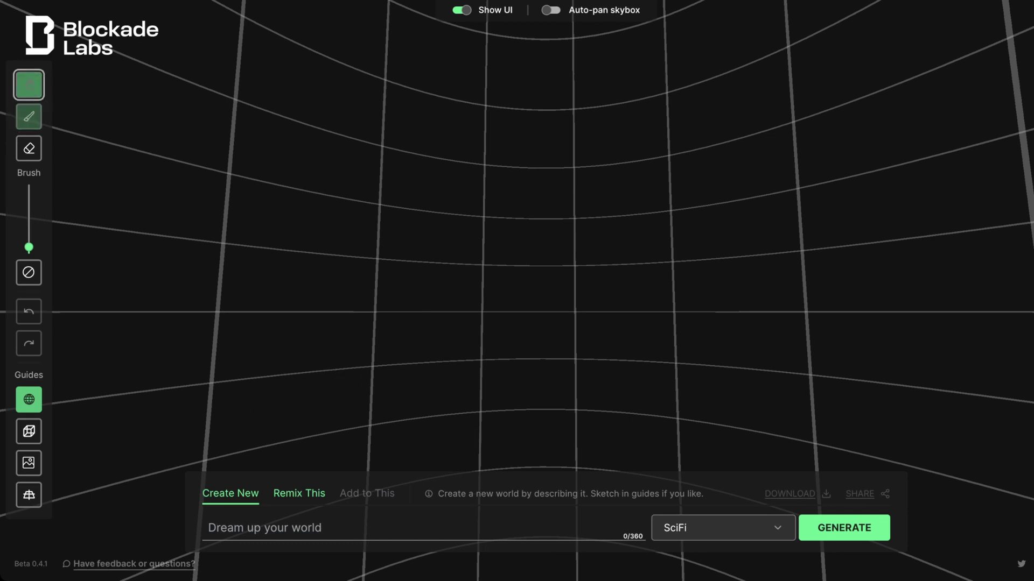
left_click(29, 85)
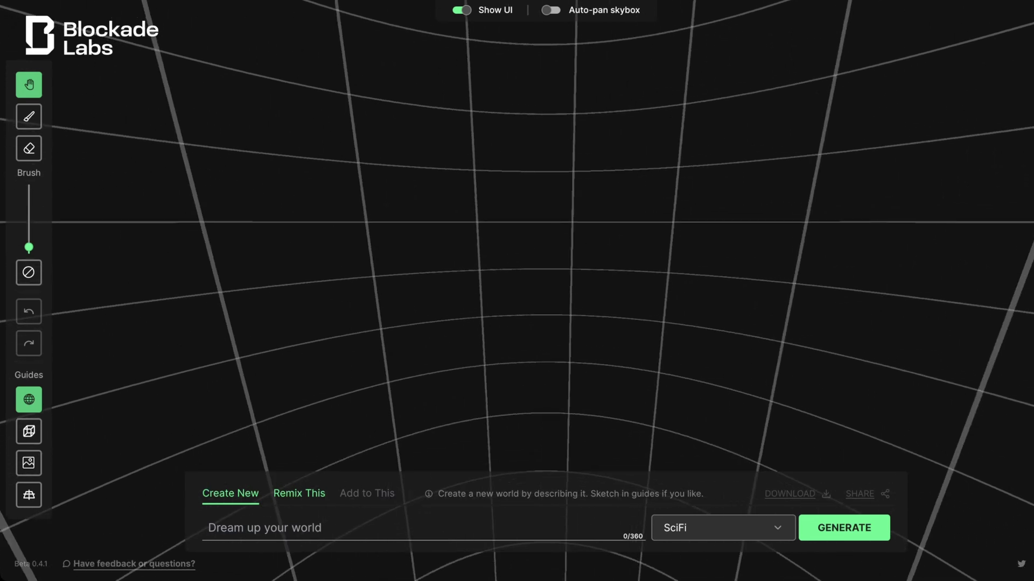
key("b")
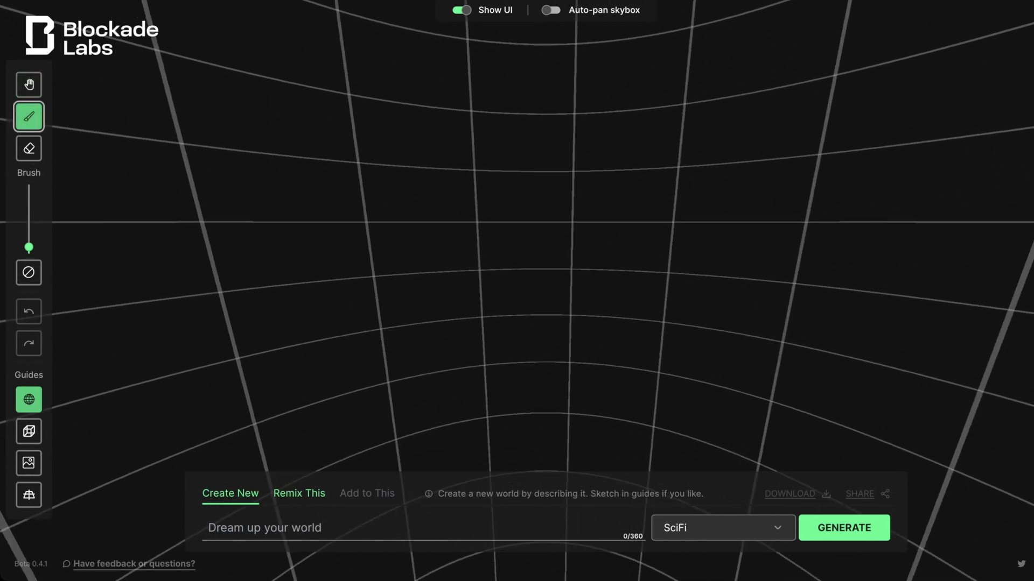
key("h")
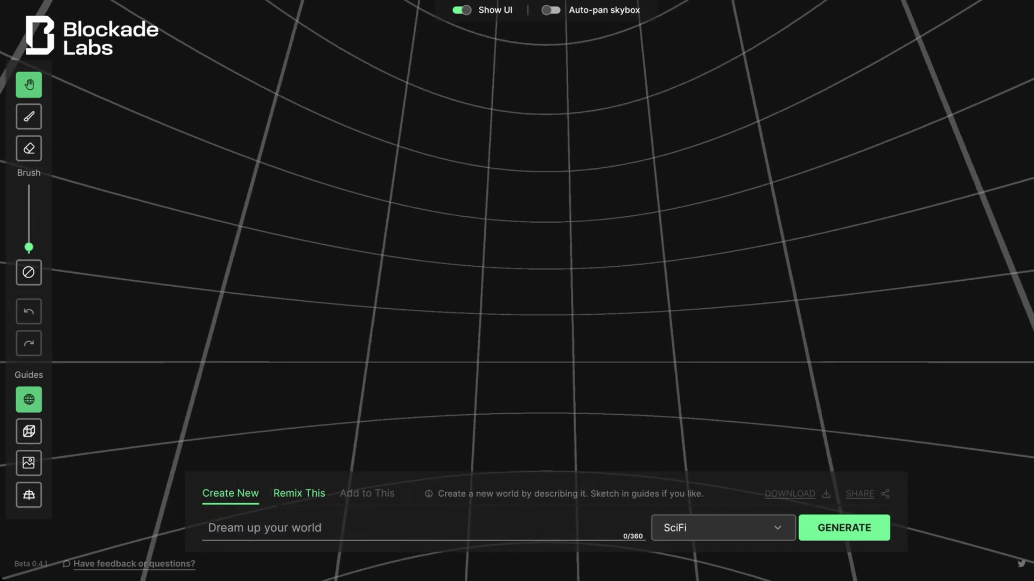
left_click(28, 431)
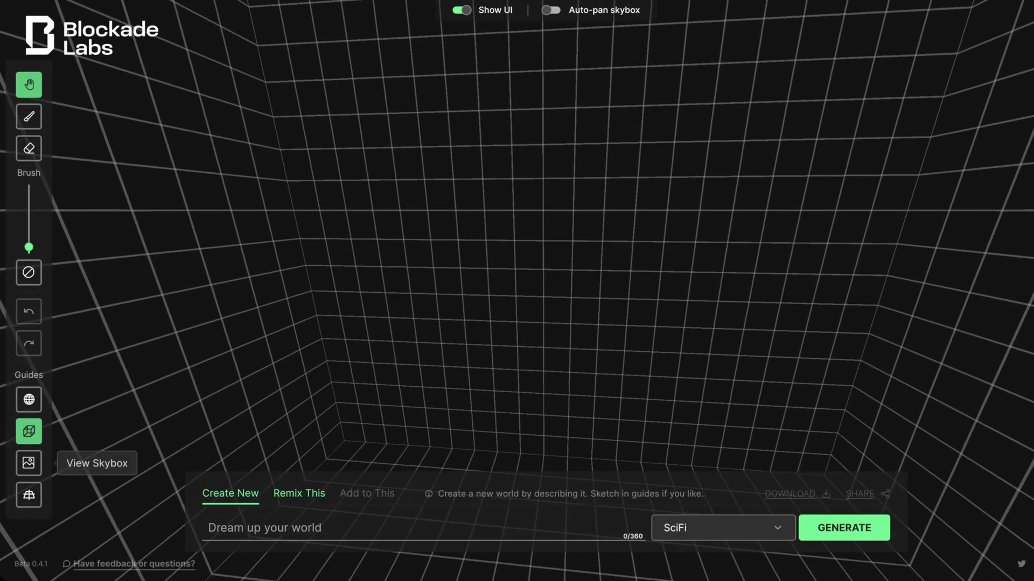
left_click(28, 496)
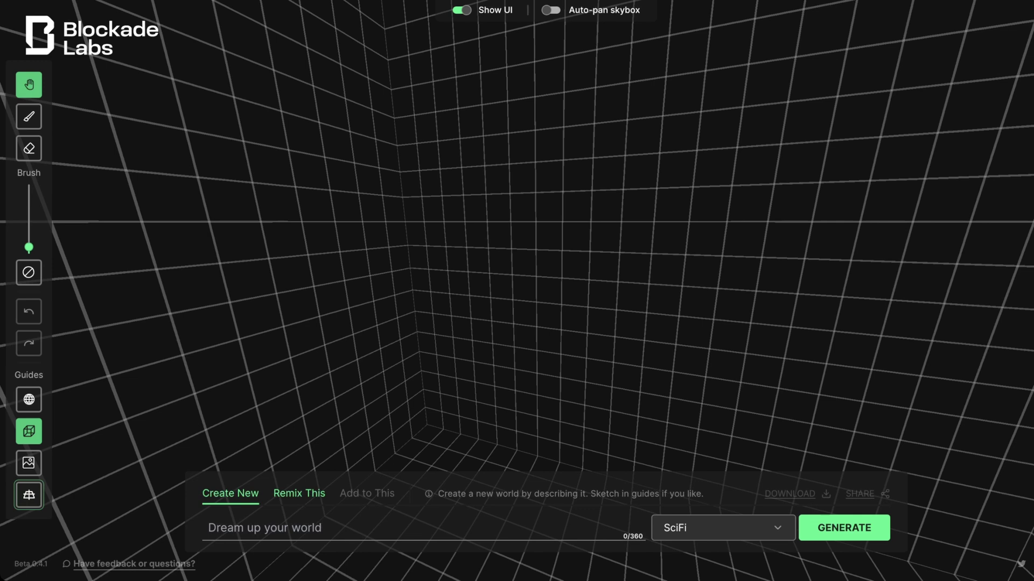
left_click(29, 399)
Sketch the tall hab module with a slanted leg, ladder rails, arched doorway and round window.
left_click(28, 116)
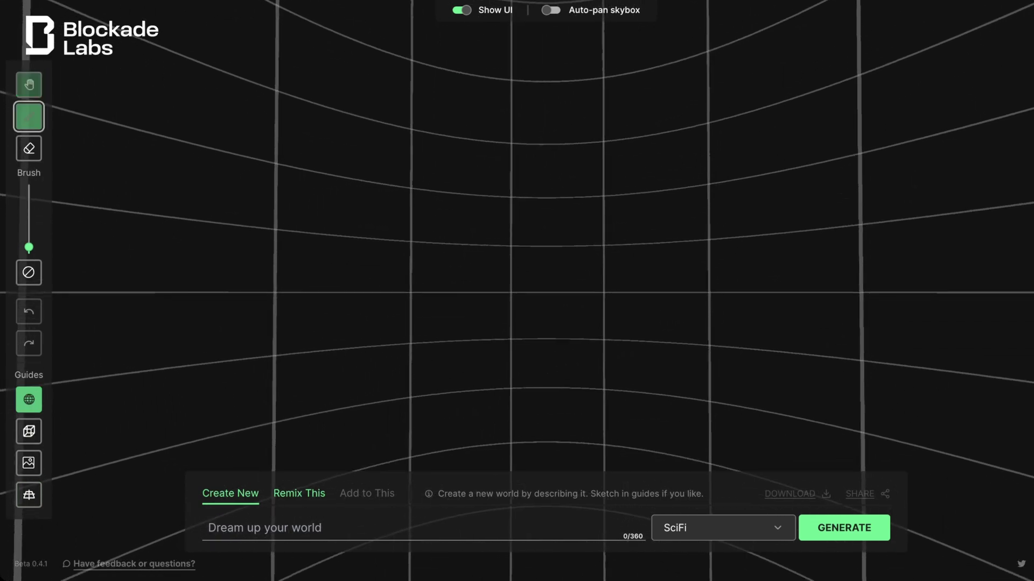
mouse_move(466, 359)
left_mouse_down()
mouse_move(593, 360)
mouse_move(619, 74)
mouse_move(545, 67)
mouse_move(500, 164)
mouse_move(485, 361)
mouse_move(441, 387)
left_mouse_up()
left_click_drag(602, 371, 622, 396)
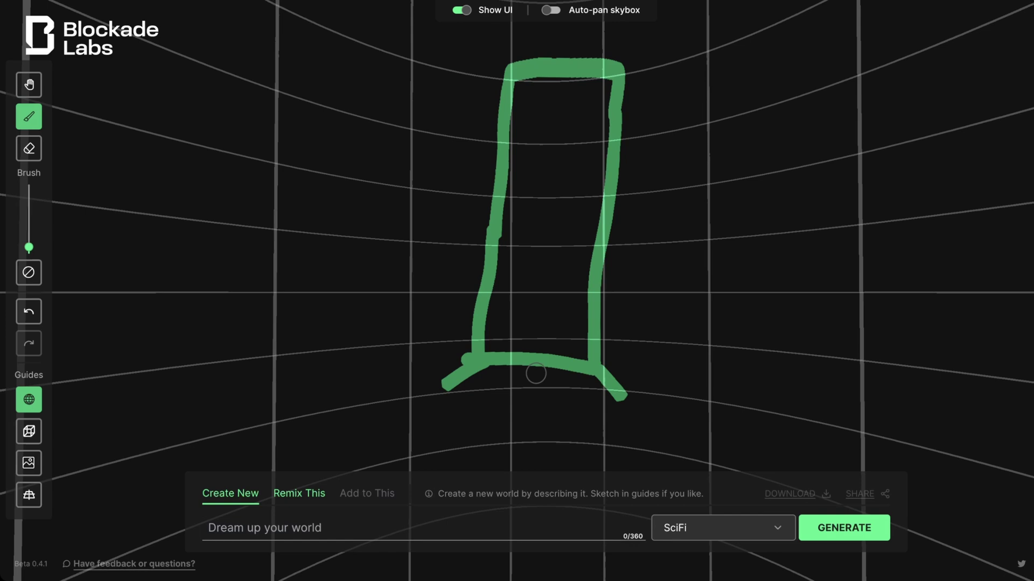
left_click_drag(536, 368, 505, 407)
mouse_move(562, 369)
left_mouse_down()
mouse_move(541, 409)
mouse_move(540, 377)
mouse_move(524, 382)
mouse_move(556, 385)
left_mouse_up()
mouse_move(524, 349)
left_mouse_down()
mouse_move(541, 295)
mouse_move(553, 312)
mouse_move(553, 350)
left_mouse_up()
mouse_move(547, 182)
left_mouse_down()
mouse_move(574, 174)
mouse_move(544, 178)
left_mouse_up()
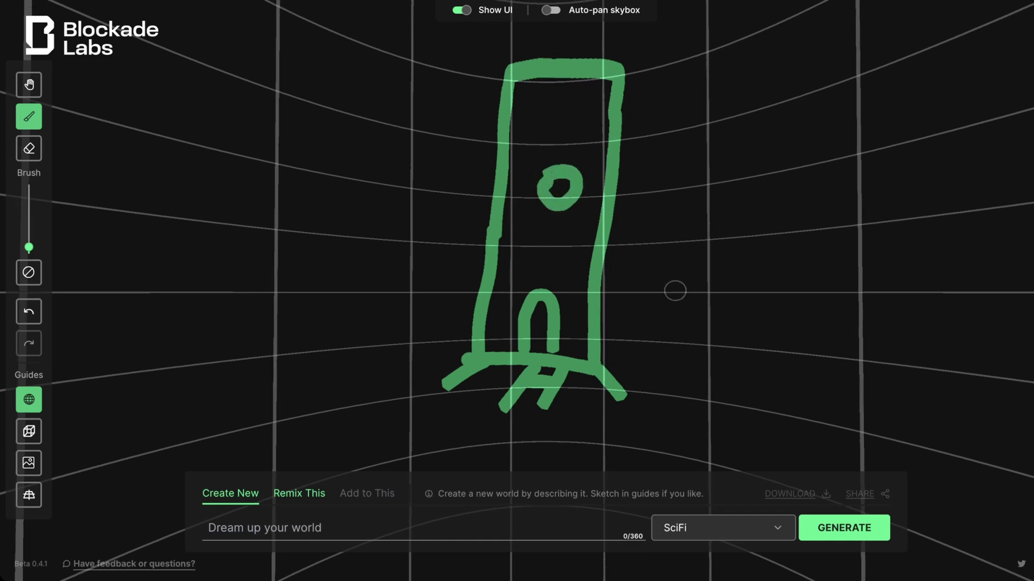
Beside the module, sketch a mountain outline with a small arched hab beneath it.
left_click(29, 85)
left_click_drag(161, 243, 473, 248)
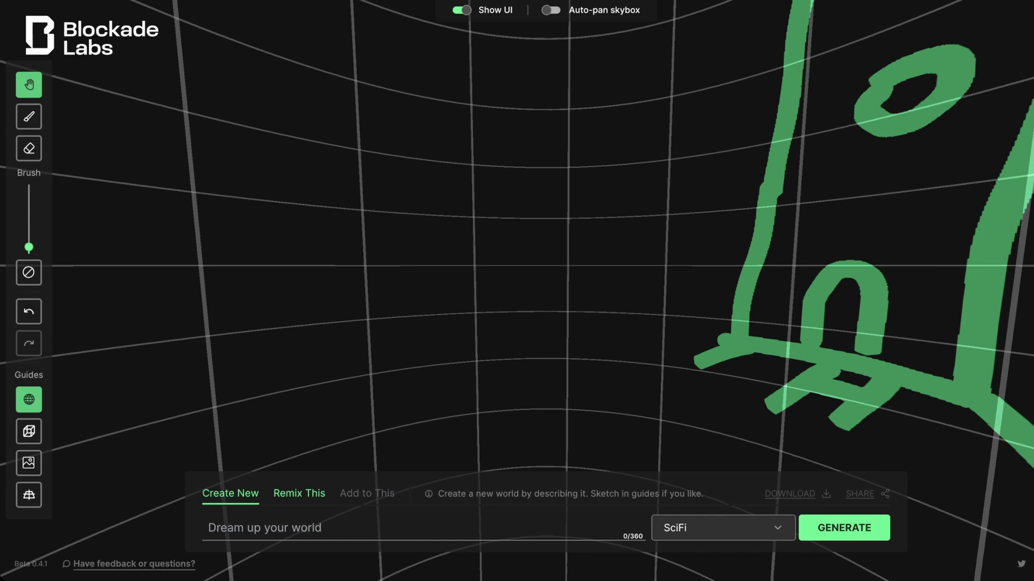
left_click(28, 116)
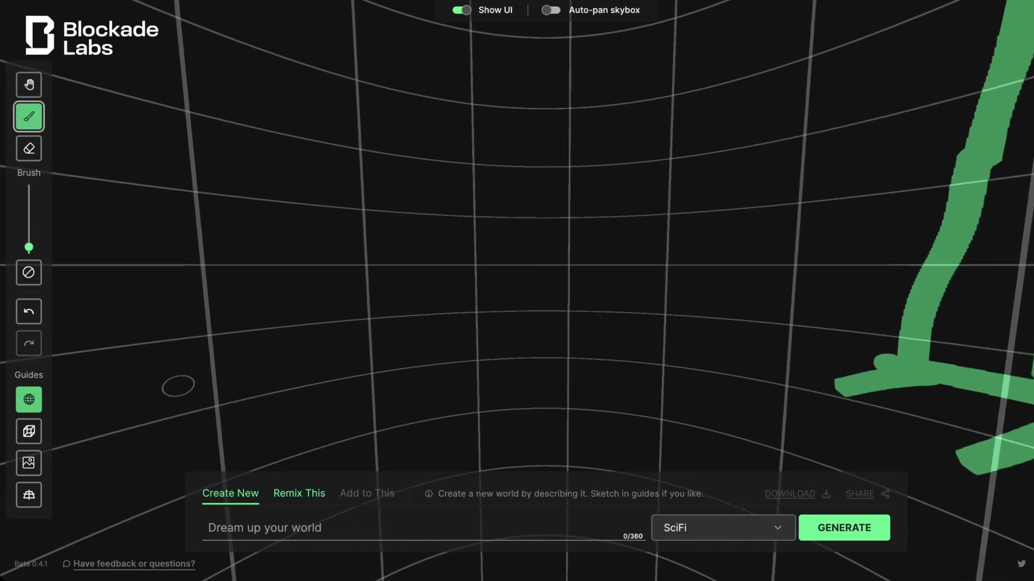
mouse_move(148, 397)
left_mouse_down()
mouse_move(268, 368)
mouse_move(415, 192)
mouse_move(531, 160)
mouse_move(664, 324)
mouse_move(715, 352)
mouse_move(765, 352)
left_mouse_up()
left_click_drag(482, 266, 429, 284)
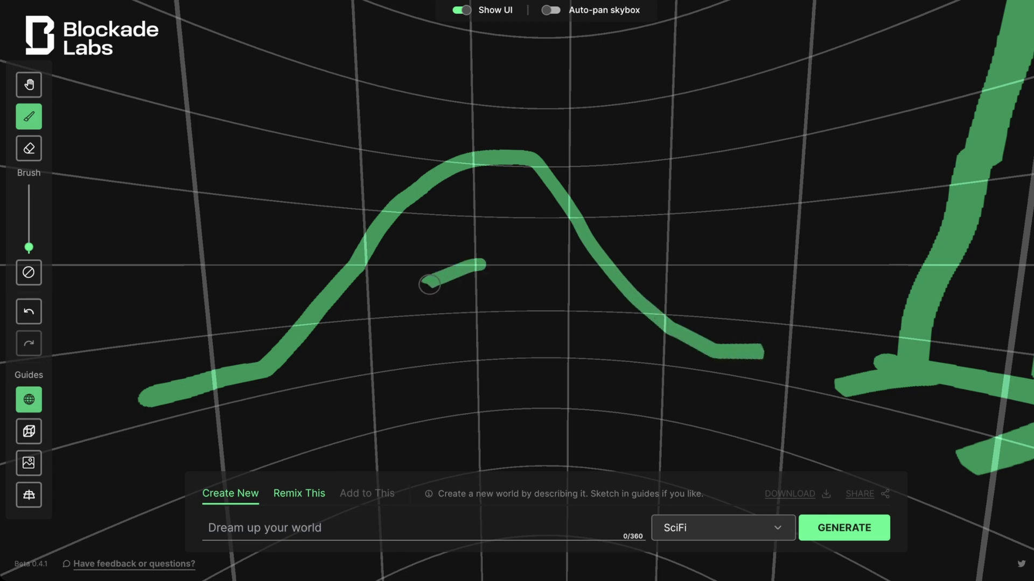
mouse_move(409, 332)
left_mouse_down()
mouse_move(427, 291)
mouse_move(453, 302)
mouse_move(458, 350)
mouse_move(407, 344)
mouse_move(407, 354)
mouse_move(452, 348)
mouse_move(506, 312)
left_mouse_up()
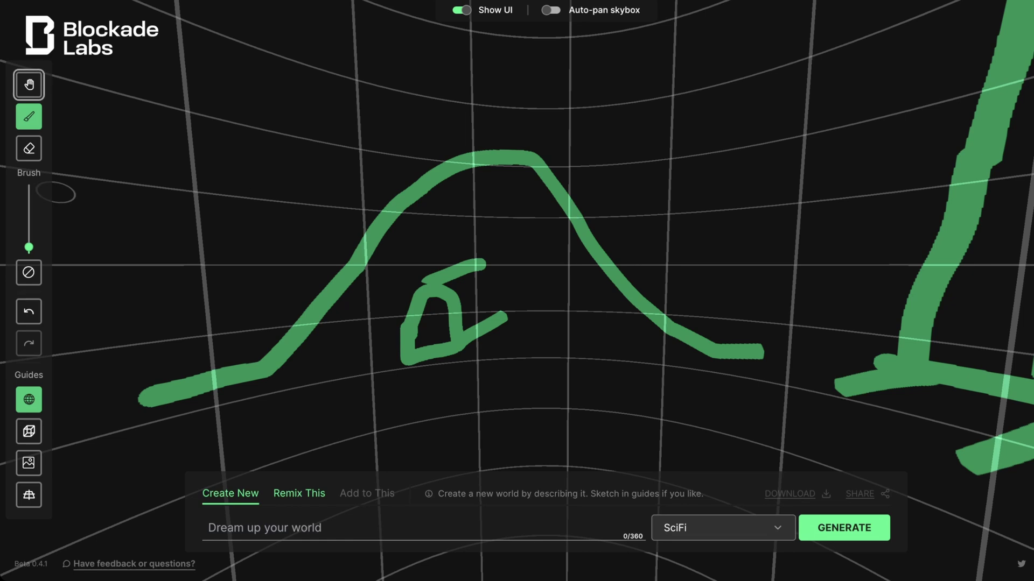
left_click(29, 84)
left_click_drag(699, 269, 193, 258)
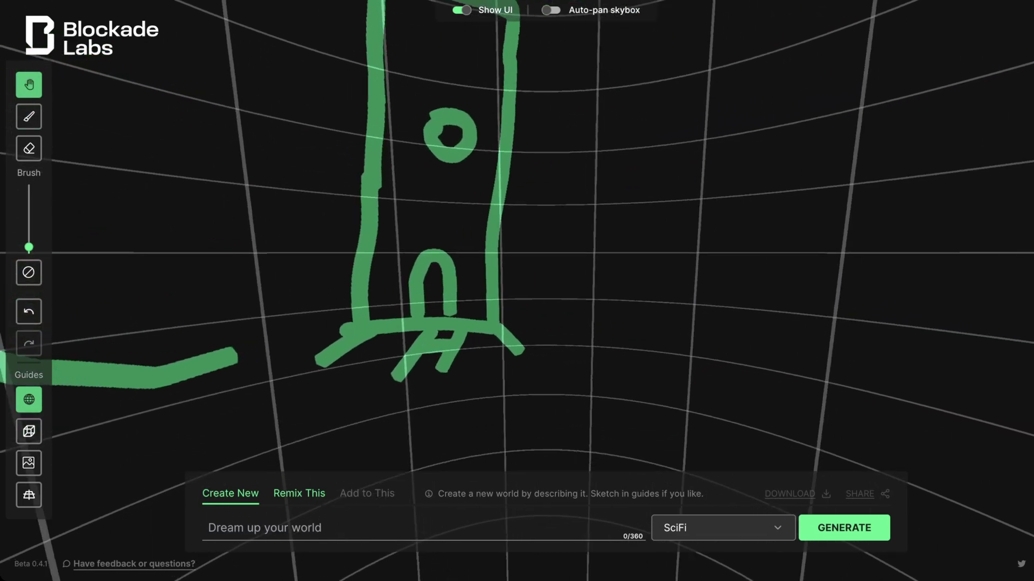
left_click_drag(753, 269, 54, 269)
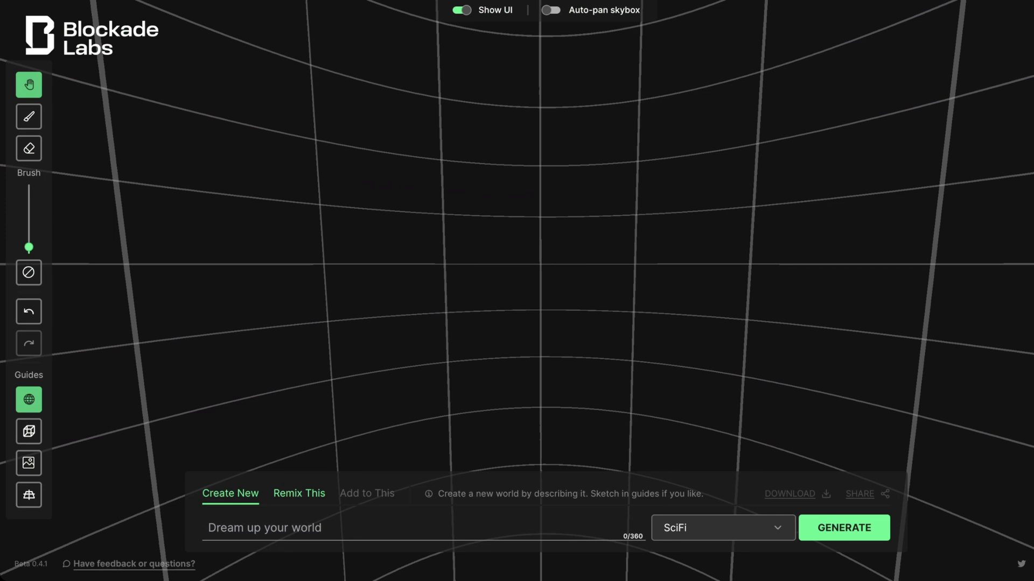
Draw the rocket's base line, both sides, and three fins.
left_click(29, 117)
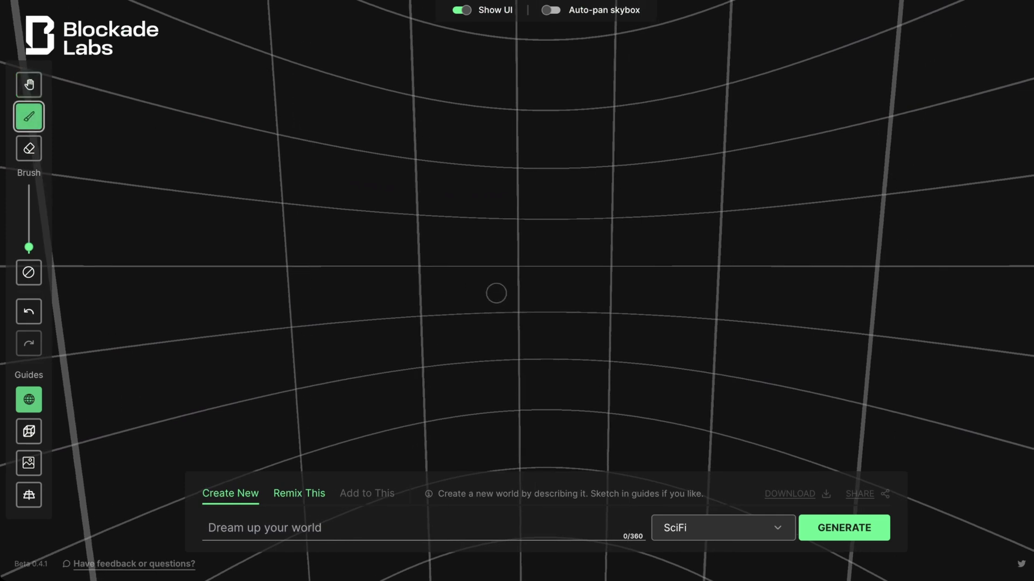
mouse_move(436, 374)
left_mouse_down()
mouse_move(515, 362)
mouse_move(620, 371)
left_mouse_up()
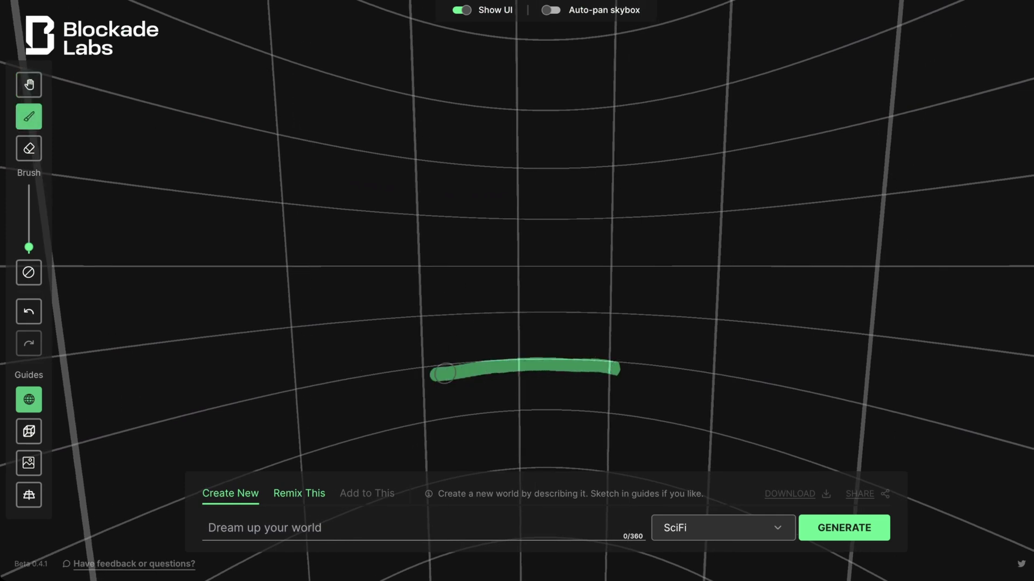
left_click_drag(445, 372, 448, 149)
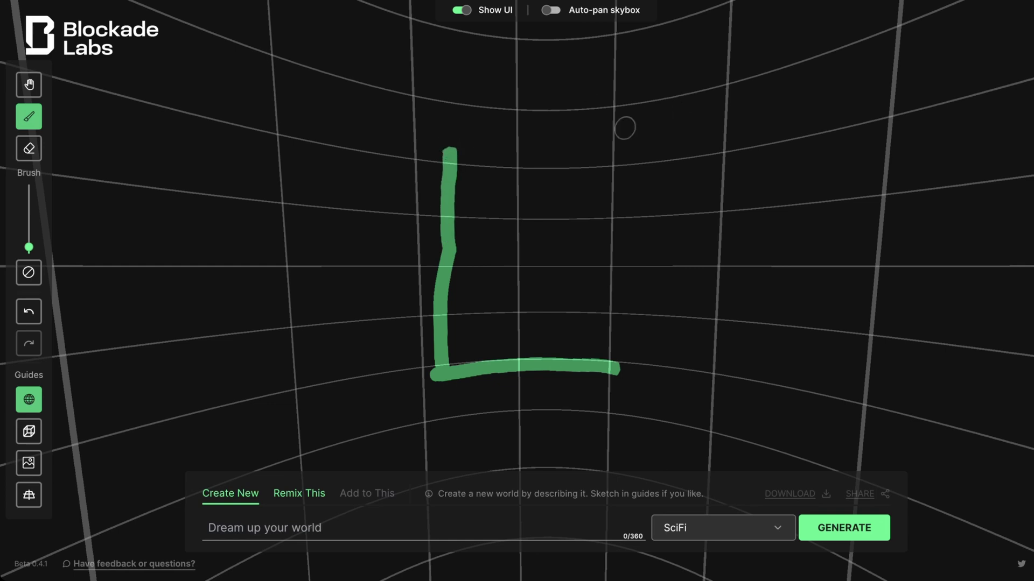
mouse_move(623, 129)
left_mouse_down()
mouse_move(608, 217)
mouse_move(613, 372)
left_mouse_up()
mouse_move(448, 251)
left_mouse_down()
mouse_move(386, 294)
mouse_move(319, 447)
mouse_move(412, 391)
left_mouse_up()
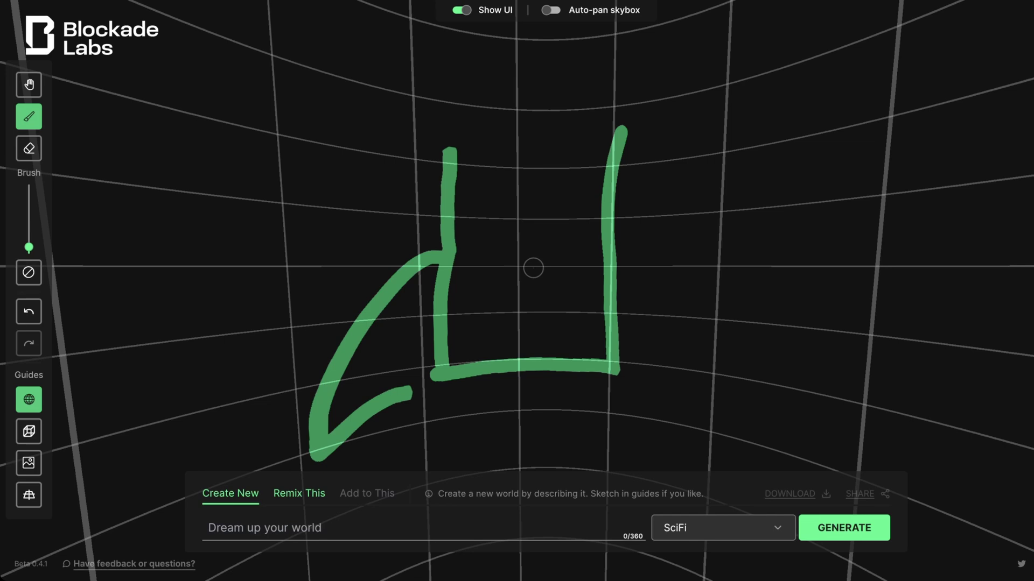
mouse_move(533, 267)
left_mouse_down()
mouse_move(525, 451)
mouse_move(566, 357)
left_mouse_up()
mouse_move(621, 265)
left_mouse_down()
mouse_move(701, 397)
mouse_move(703, 431)
mouse_move(606, 349)
left_mouse_up()
Tilt the view up and add the rocket's pointed nose and round window.
left_click(29, 84)
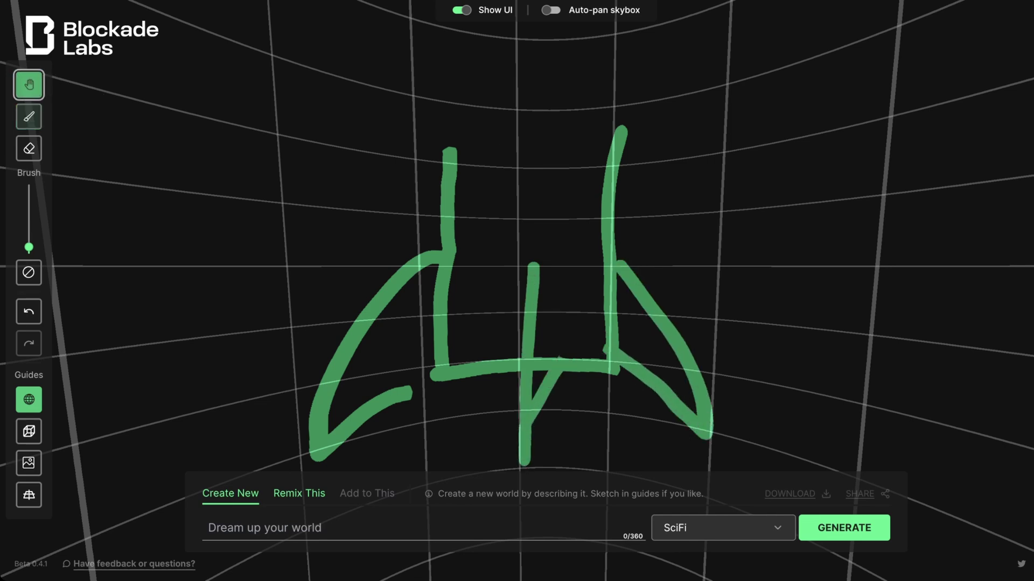
left_click_drag(142, 102, 142, 265)
key("b")
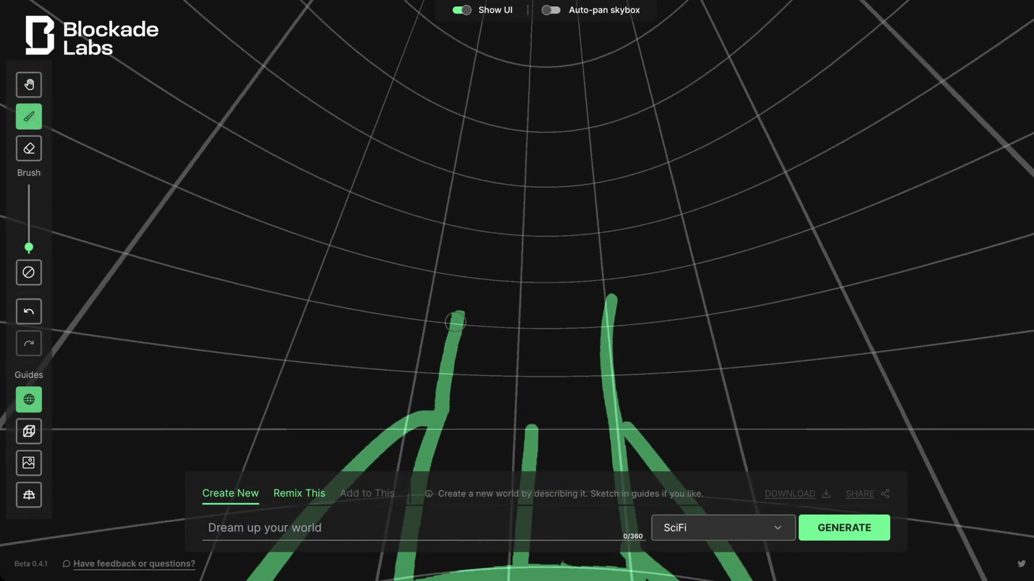
mouse_move(456, 323)
left_mouse_down()
mouse_move(489, 125)
mouse_move(539, 54)
mouse_move(618, 242)
mouse_move(619, 310)
left_mouse_up()
mouse_move(527, 191)
left_mouse_down()
mouse_move(530, 228)
mouse_move(570, 200)
mouse_move(544, 187)
mouse_move(521, 200)
left_mouse_up()
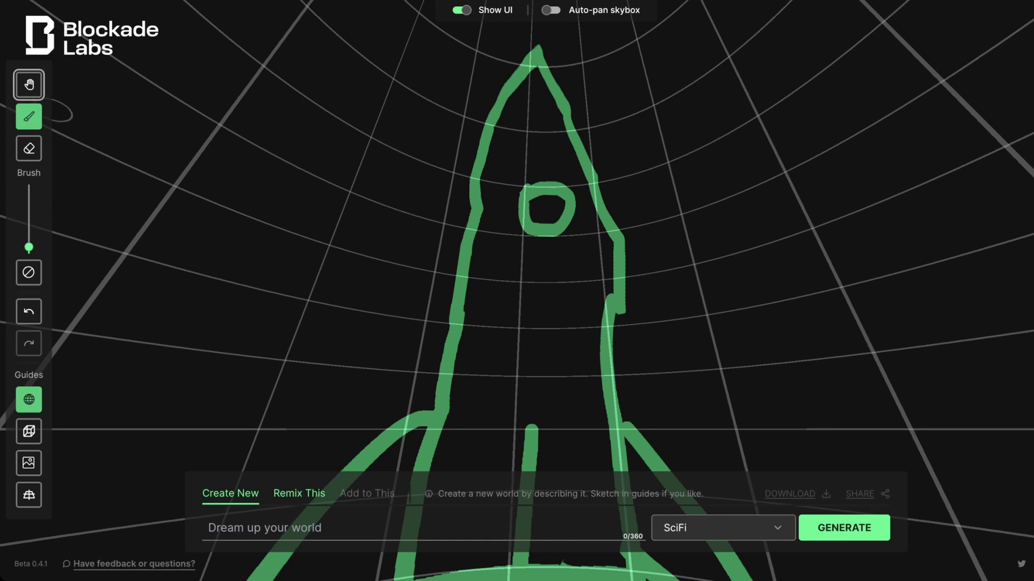
In a blank area beside the sketches, draw a P-shaped habitat outline.
left_click(29, 84)
mouse_move(517, 377)
left_mouse_down()
mouse_move(517, 269)
mouse_move(538, 135)
mouse_move(409, 162)
mouse_move(495, 194)
mouse_move(765, 178)
mouse_move(619, 161)
mouse_move(538, 108)
left_mouse_up()
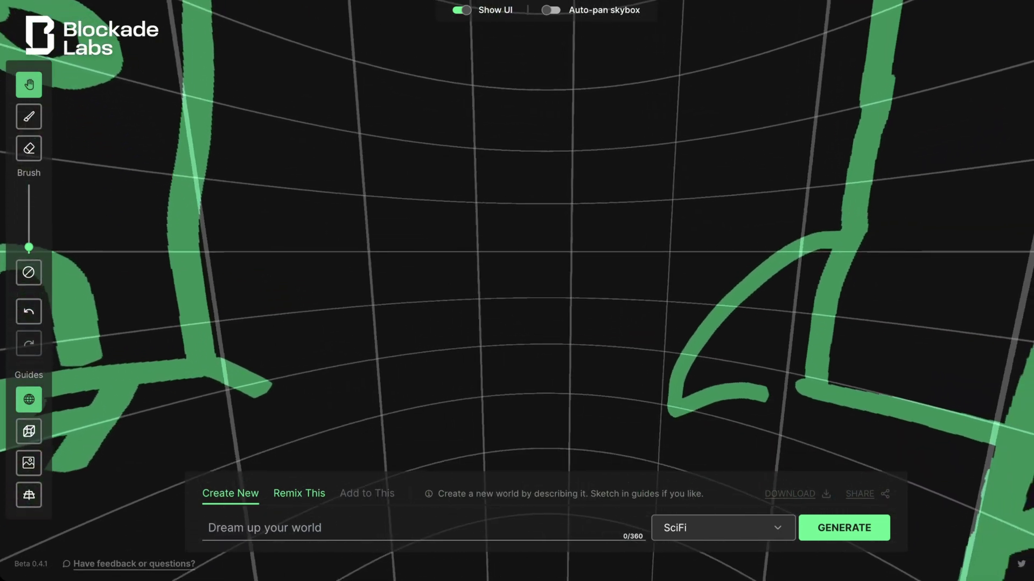
key("space")
mouse_move(369, 371)
left_mouse_down()
mouse_move(374, 277)
mouse_move(395, 233)
mouse_move(397, 252)
mouse_move(388, 235)
mouse_move(439, 350)
left_mouse_up()
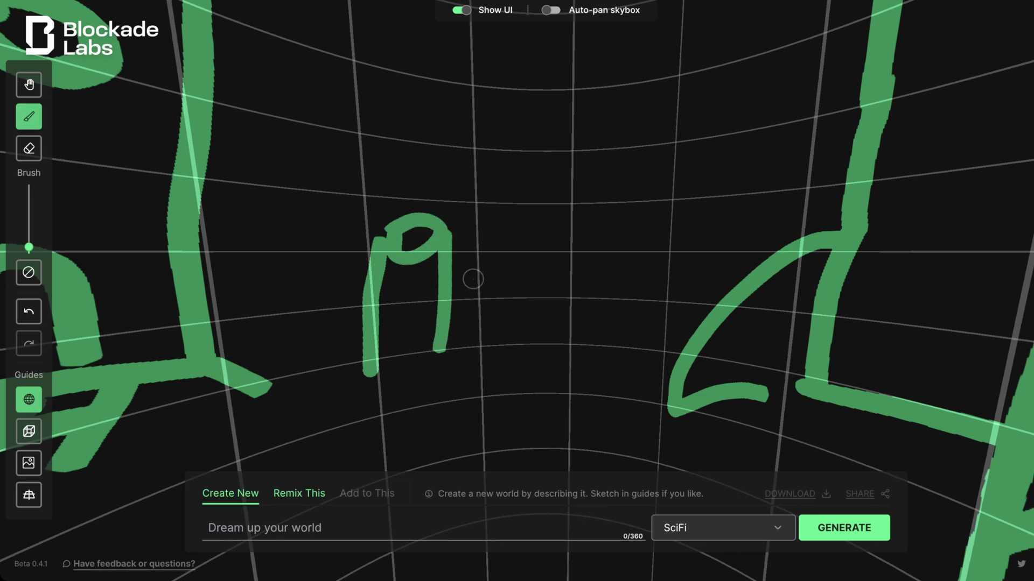
Finish the habitat stroke and generate with prompt 'human settlement on mars with a hab module, rocket and martian moumtains in the distance'.
left_click_drag(473, 279, 480, 286)
type("m")
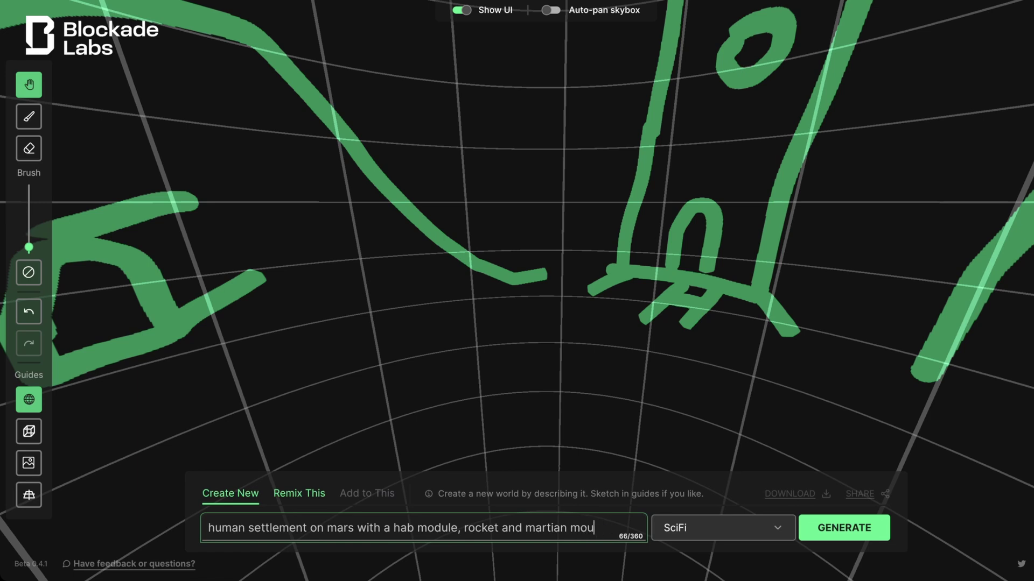
type("in the du")
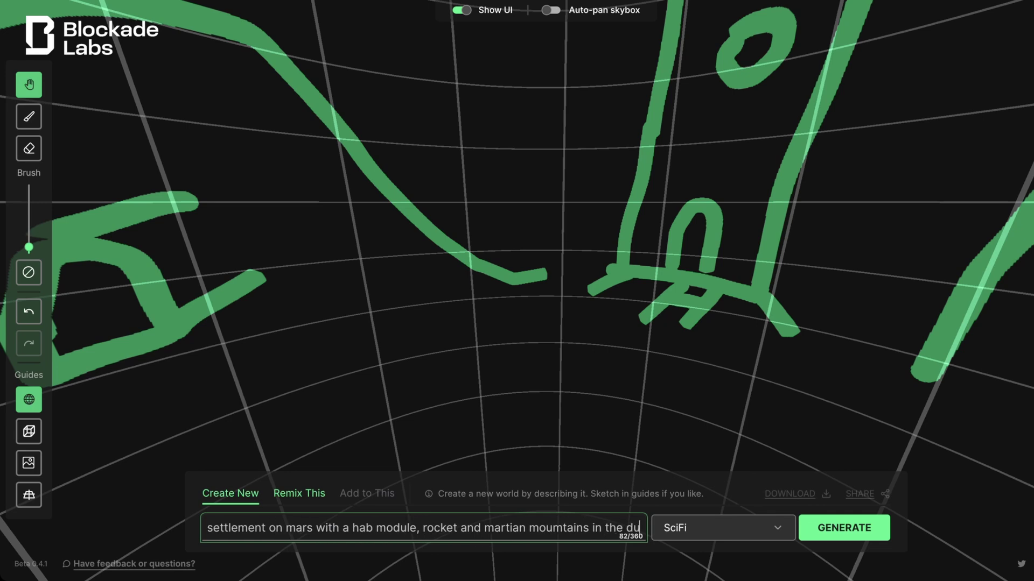
key("BackSpace")
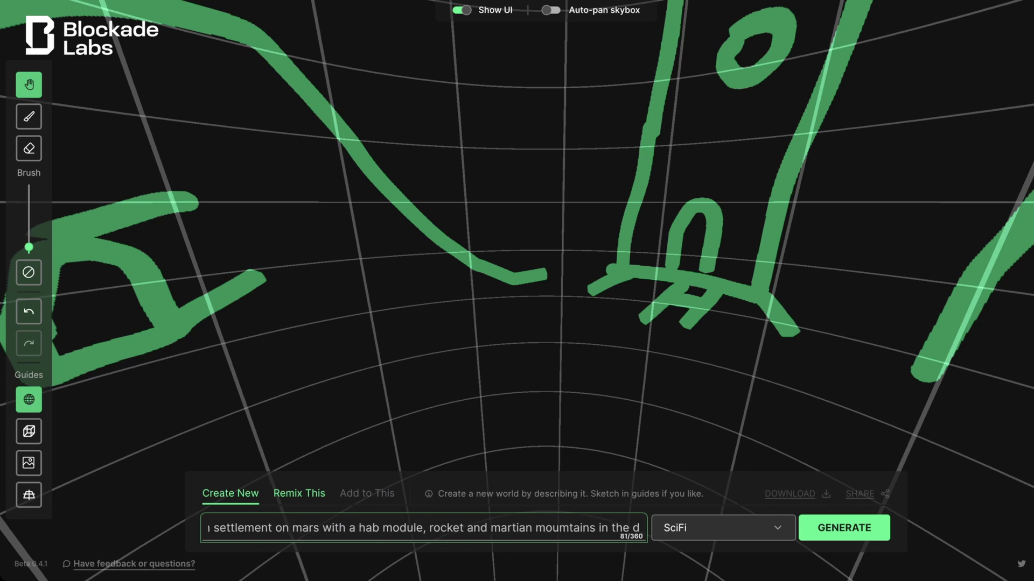
type("istance")
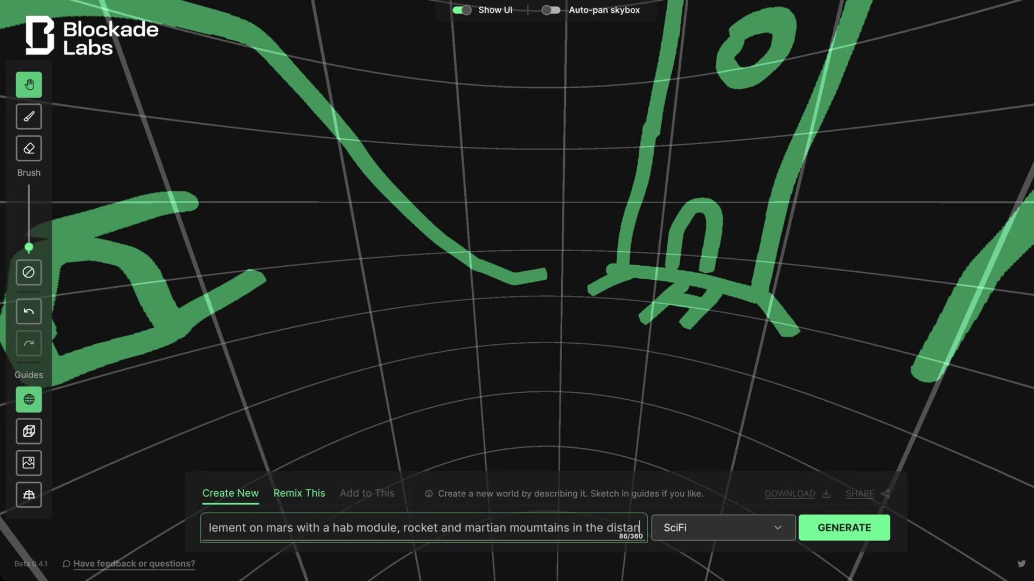
key("Tab")
key("Tab")
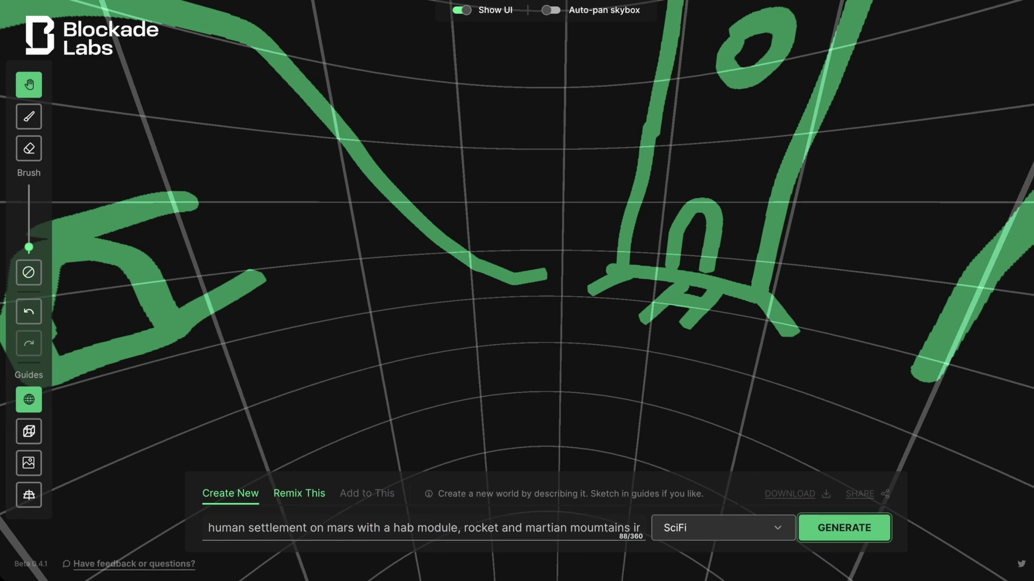
key("Return")
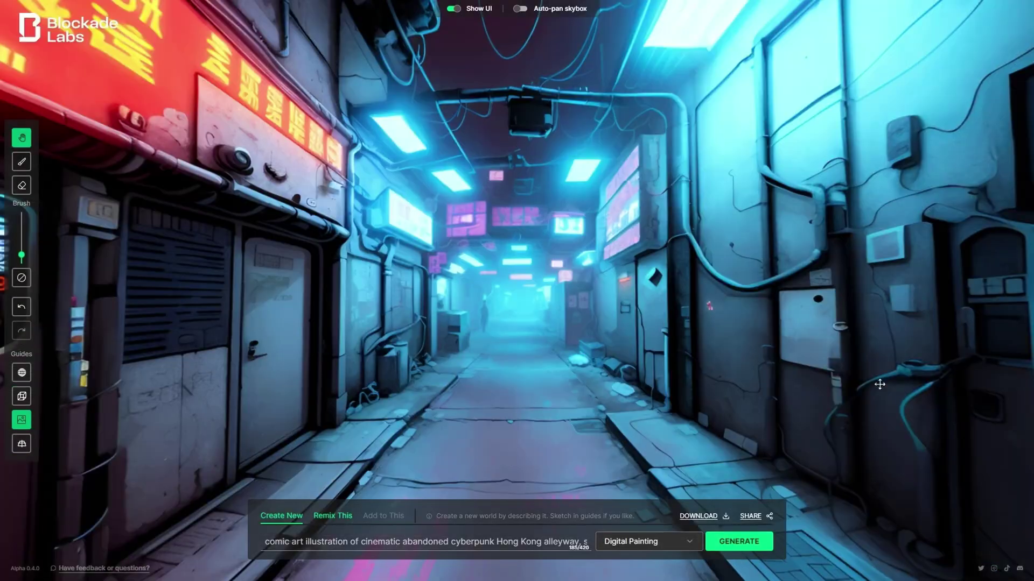
Tilt the view upward to look around the finished skybox.
left_click_drag(879, 385, 559, 279)
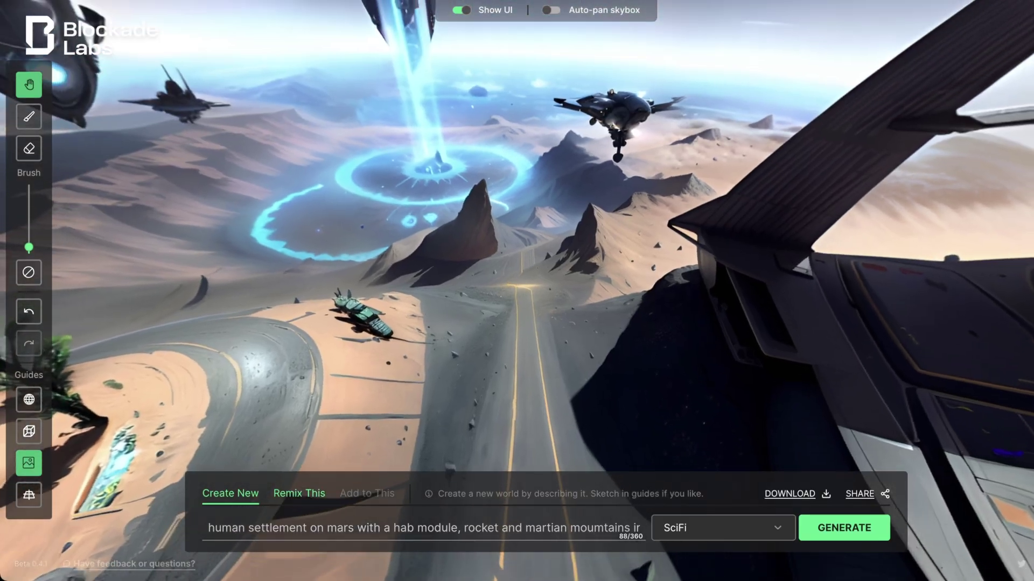